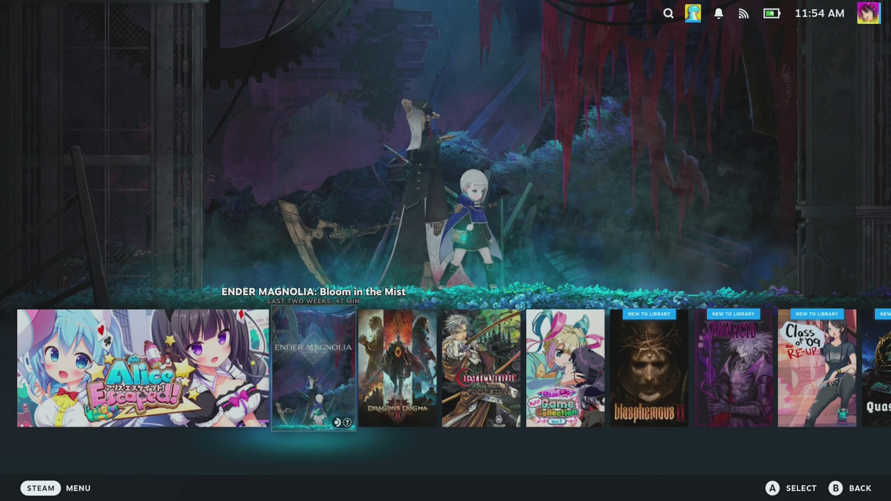
- Open the system settings from the game library
{"action": "key", "text": "super"}
{"action": "key", "text": "Down"}
{"action": "key", "text": "Down"}
{"action": "key", "text": "Down"}
{"action": "key", "text": "Down"}
{"action": "key", "text": "Down"}
{"action": "key", "text": "Down"}
{"action": "key", "text": "Return"}
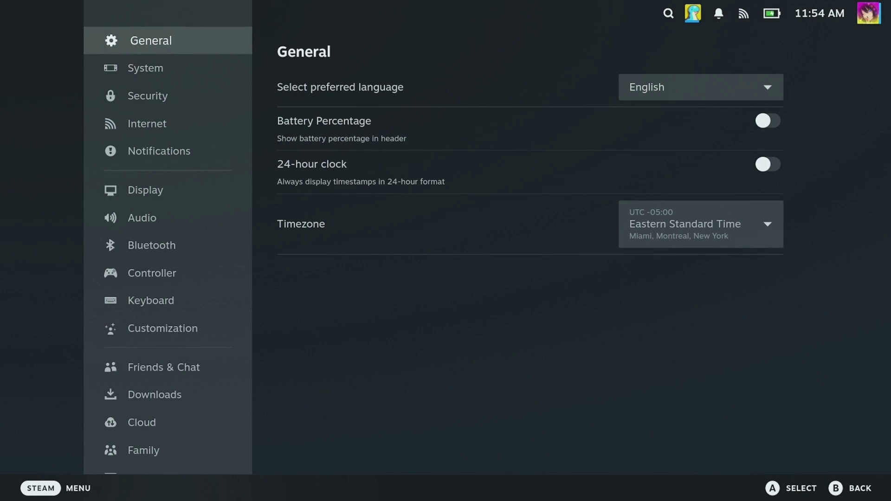
- Go to the Display settings page and enter its list of options
{"action": "key", "text": "Down"}
{"action": "key", "text": "Down"}
{"action": "key", "text": "Down"}
{"action": "key", "text": "Down"}
{"action": "key", "text": "Down"}
{"action": "key", "text": "Right"}
- Turn off Automatically Set Resolution under External Display Scaling
{"action": "key", "text": "Down"}
{"action": "key", "text": "Down"}
{"action": "key", "text": "Down"}
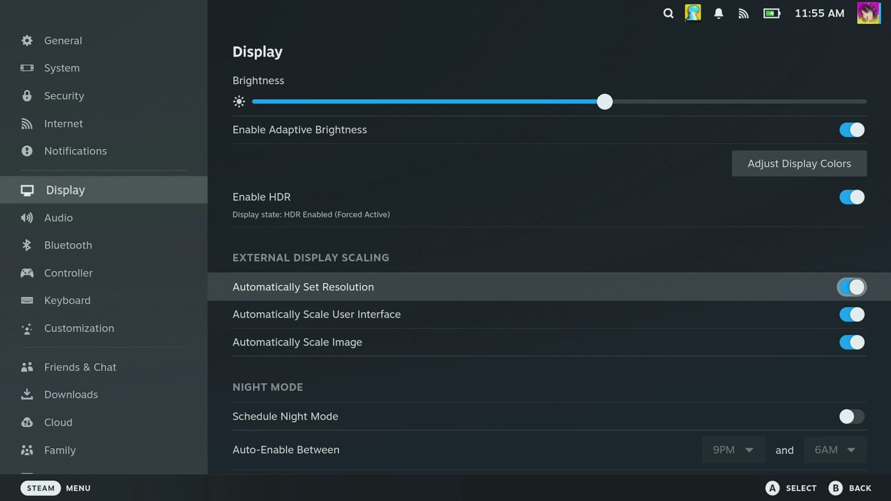
{"action": "key", "text": "Return"}
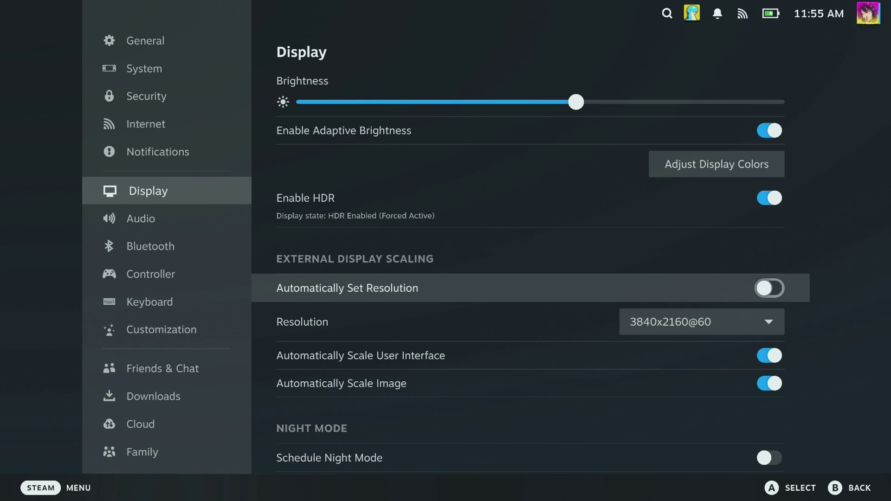
- Browse the list of external display resolutions, leave it without choosing another, and turn Automatically Set Resolution back on
{"action": "left_click", "coordinate": [302, 321]}
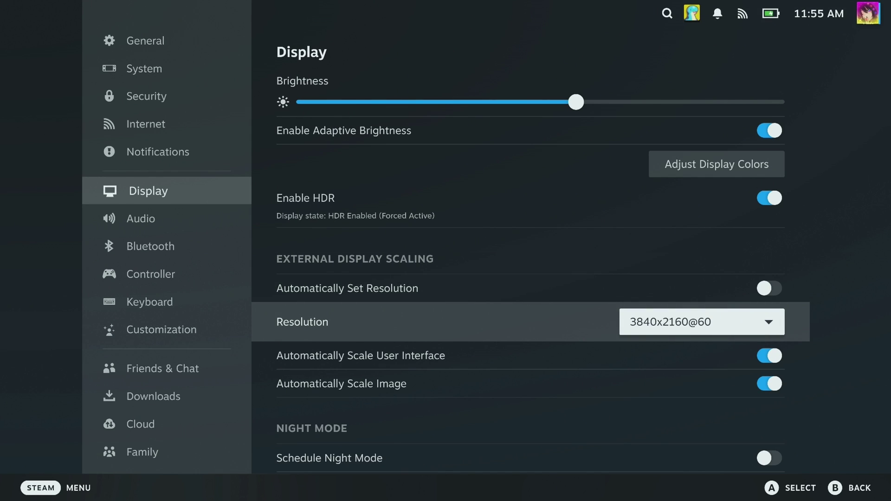
{"action": "key", "text": "Return"}
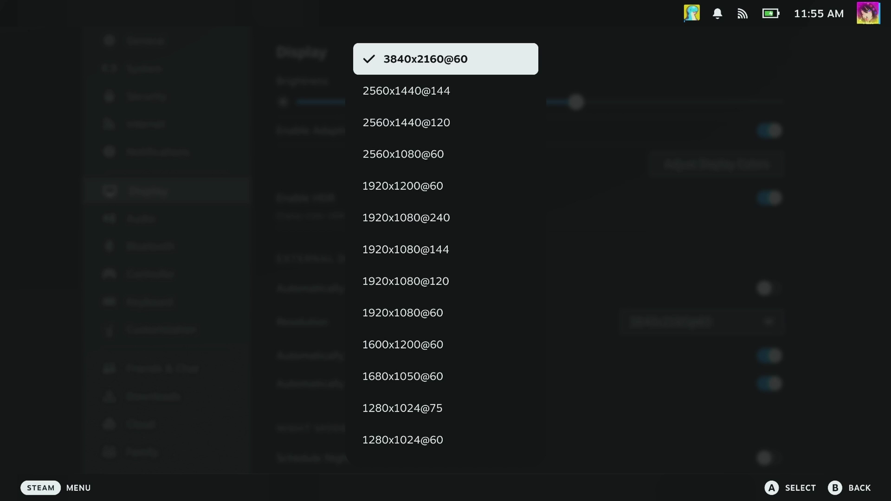
{"action": "key", "text": "Down"}
{"action": "key", "text": "Down"}
{"action": "key", "text": "Down"}
{"action": "key", "text": "Down"}
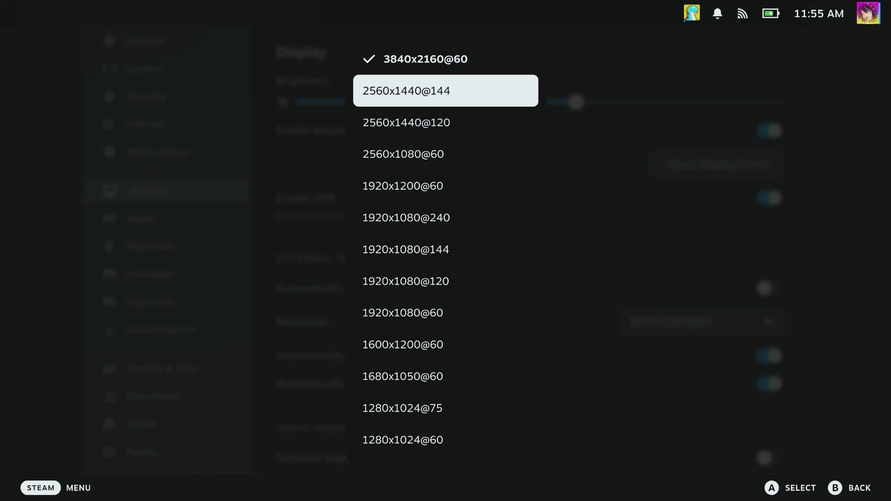
{"action": "key", "text": "Up"}
{"action": "key", "text": "Up"}
{"action": "key", "text": "Up"}
{"action": "key", "text": "Escape"}
{"action": "key", "text": "Up"}
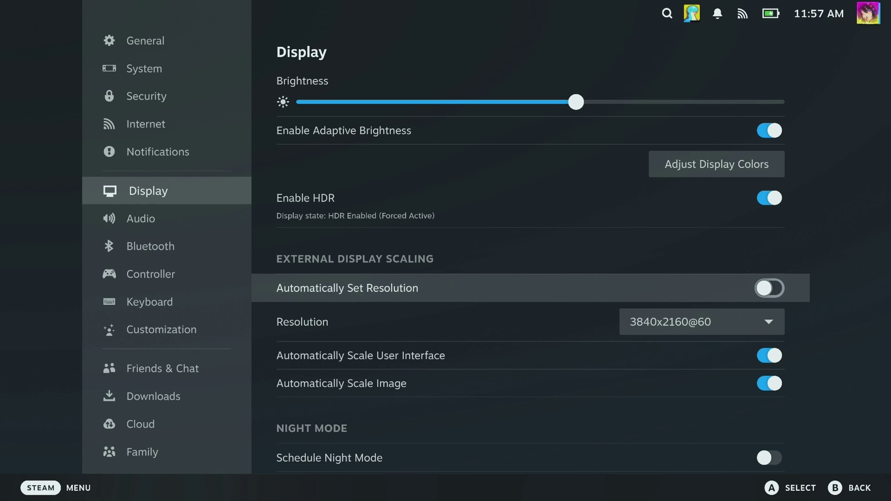
{"action": "key", "text": "Return"}
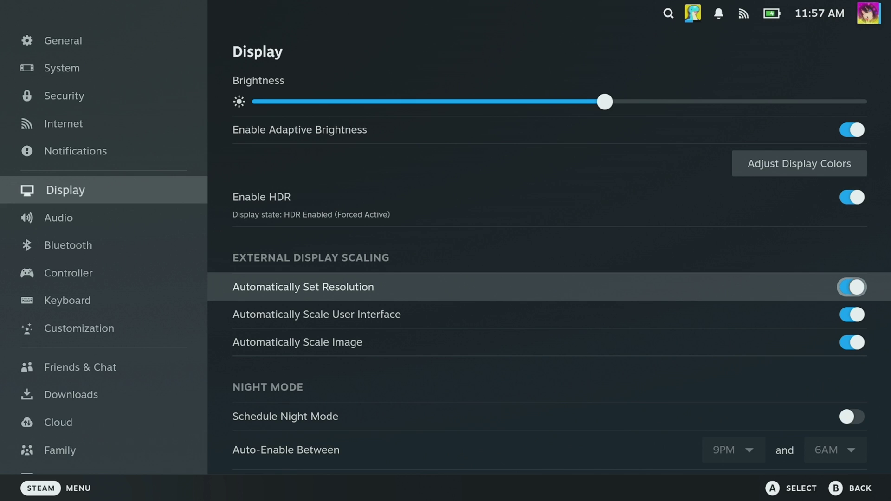
- Turn off Automatically Scale User Interface and lower the interface scale toward More Content
{"action": "key", "text": "Down"}
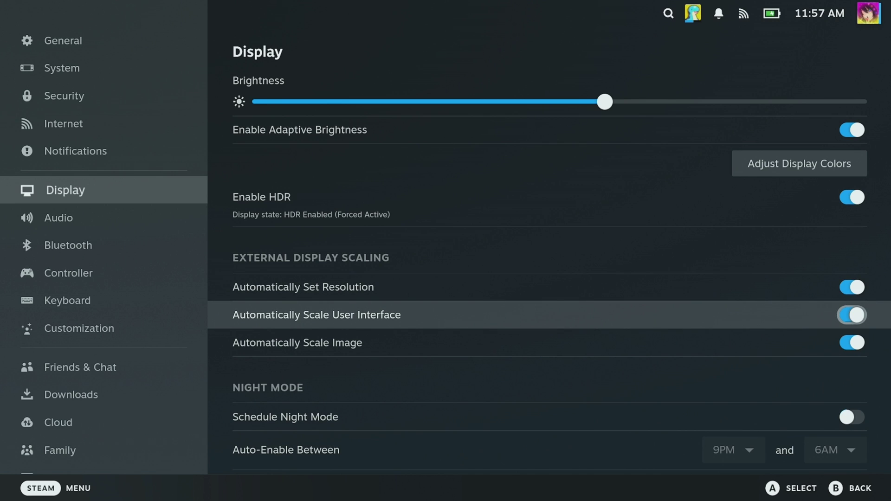
{"action": "key", "text": "Return"}
{"action": "key", "text": "Down"}
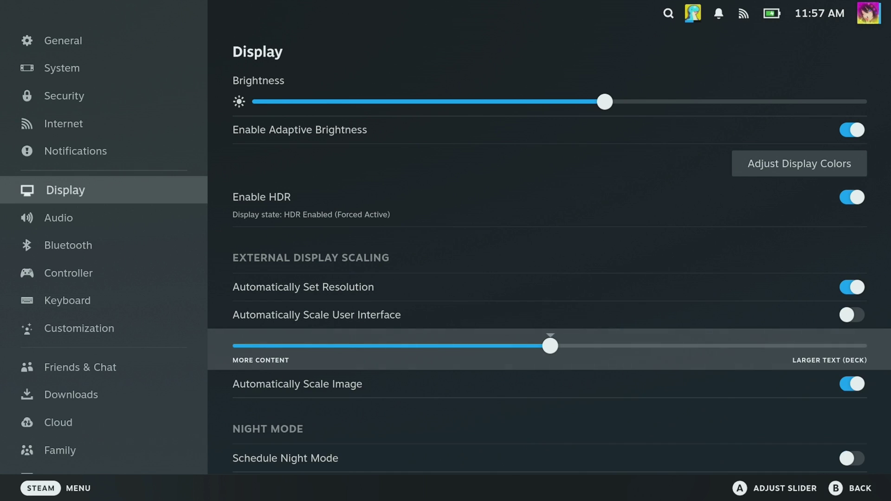
{"action": "key", "text": "Return"}
{"action": "key", "text": "Left"}
{"action": "key", "text": "Left"}
{"action": "key", "text": "Left"}
{"action": "key", "text": "Left"}
{"action": "key", "text": "Left"}
{"action": "key", "text": "Left"}
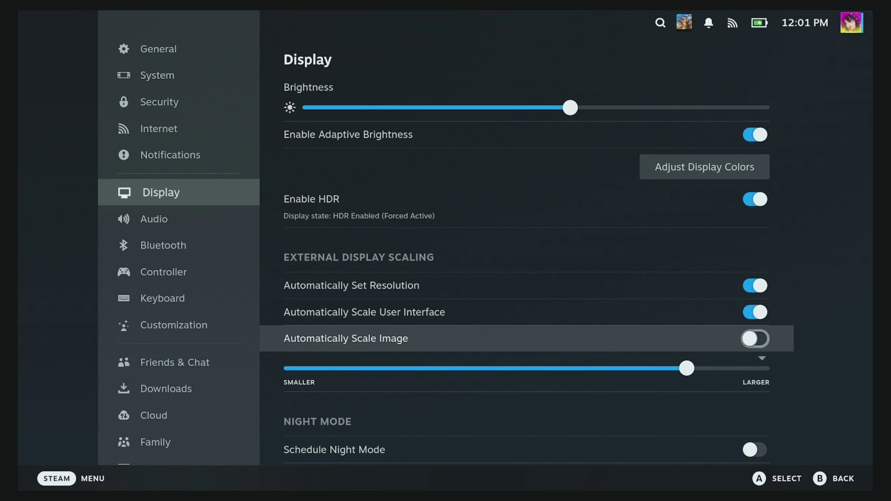
- Shrink the external display image by lowering the manual image scale toward Smaller
{"action": "key", "text": "Down"}
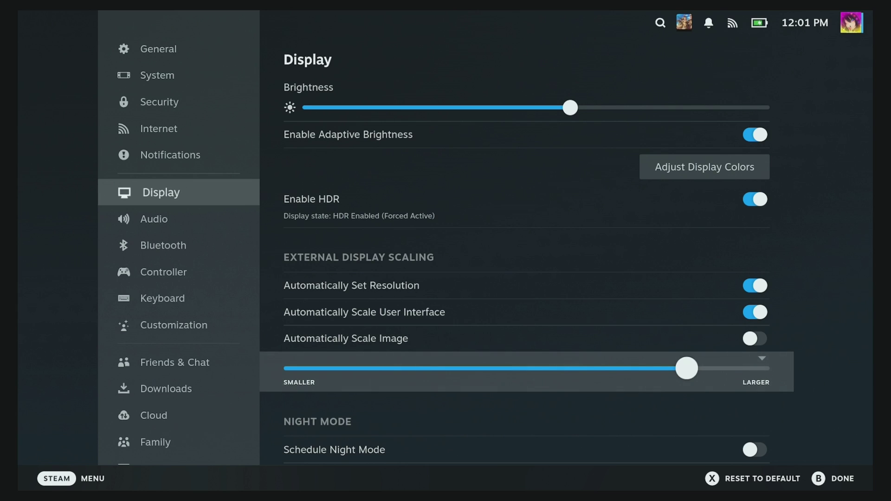
{"action": "key", "text": "Left"}
{"action": "key", "text": "Left"}
{"action": "key", "text": "Left"}
{"action": "key", "text": "Left"}
{"action": "key", "text": "Left"}
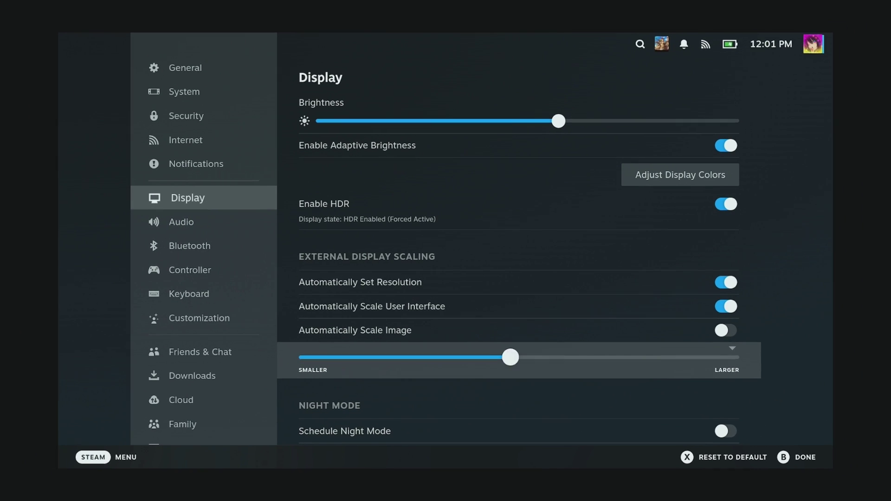
{"action": "key", "text": "Left"}
{"action": "key", "text": "Left"}
{"action": "key", "text": "Left"}
{"action": "key", "text": "Left"}
{"action": "key", "text": "Left"}
{"action": "key", "text": "Left"}
{"action": "key", "text": "Left"}
{"action": "key", "text": "Left"}
{"action": "key", "text": "Left"}
{"action": "key", "text": "Left"}
- Enlarge the external display image again by raising the manual image scale toward Larger
{"action": "key", "text": "Right"}
{"action": "key", "text": "Right"}
{"action": "key", "text": "Right"}
{"action": "key", "text": "Right"}
{"action": "key", "text": "Right"}
{"action": "key", "text": "Right"}
{"action": "key", "text": "Right"}
{"action": "key", "text": "Right"}
{"action": "key", "text": "Right"}
{"action": "key", "text": "Right"}
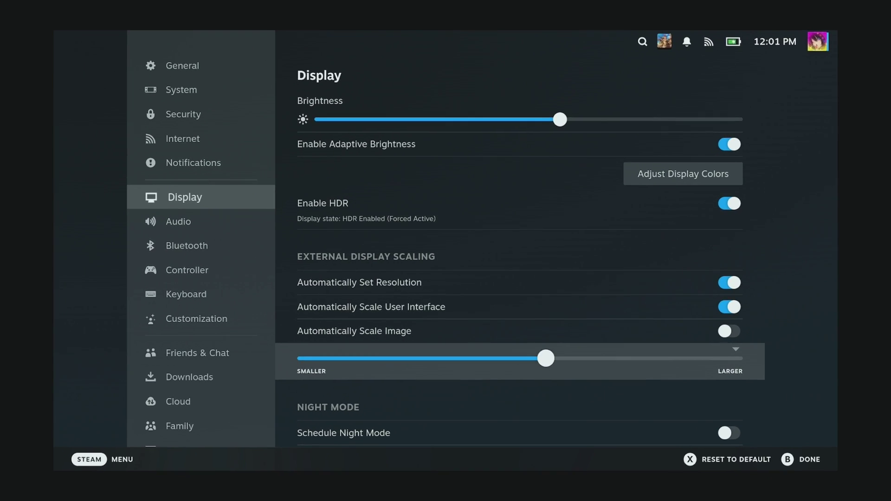
{"action": "key", "text": "Right"}
{"action": "key", "text": "Right"}
{"action": "key", "text": "Right"}
{"action": "key", "text": "Right"}
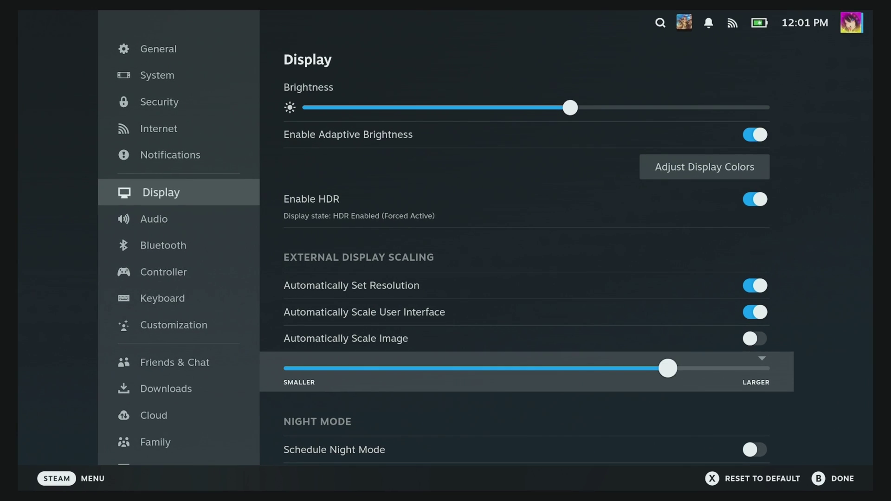
{"action": "key", "text": "Right"}
{"action": "key", "text": "Right"}
{"action": "key", "text": "Right"}
{"action": "key", "text": "Right"}
{"action": "key", "text": "Up"}
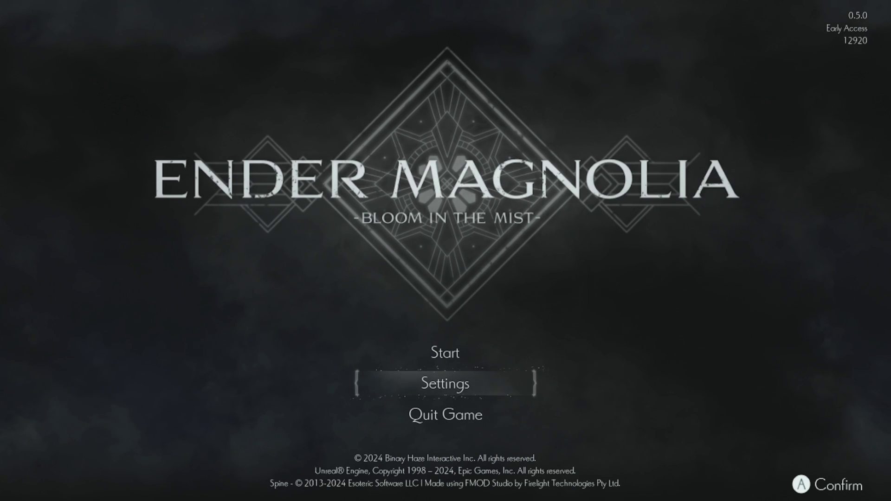
- In ENDER MAGNOLIA, open the video settings and set the display mode to Fullscreen
{"action": "key", "text": "Return"}
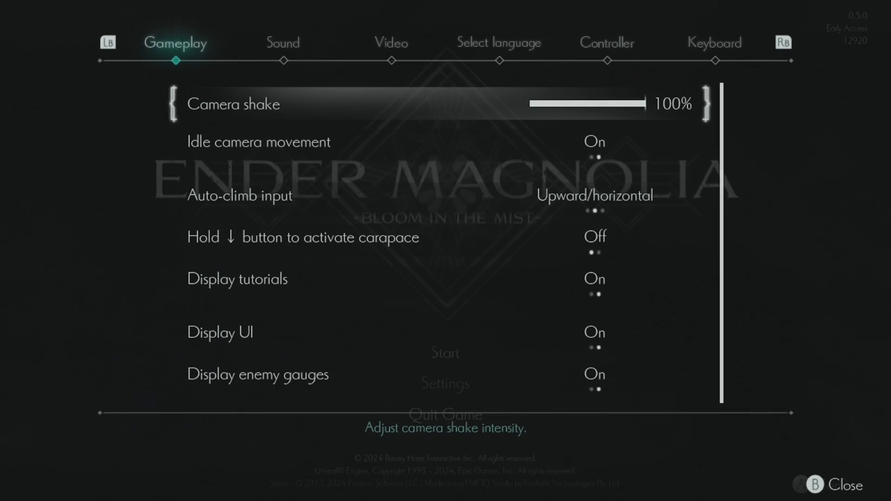
{"action": "key", "text": "e"}
{"action": "key", "text": "e"}
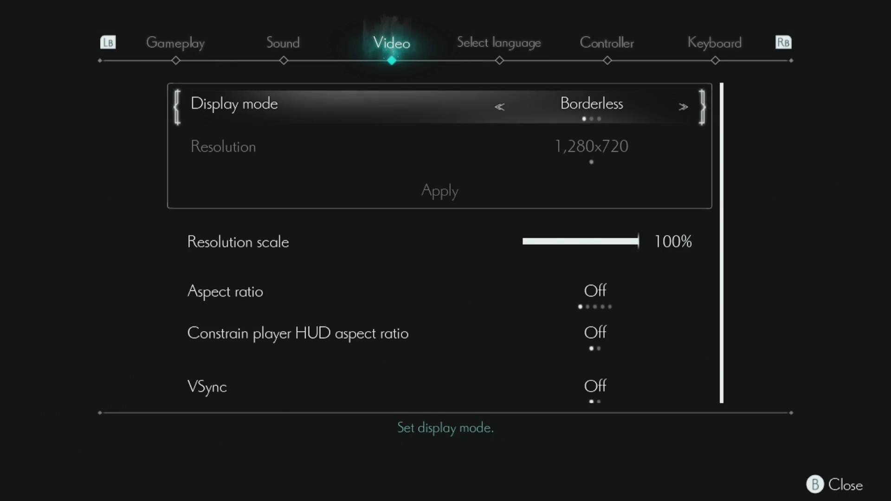
{"action": "key", "text": "Down"}
{"action": "key", "text": "Up"}
{"action": "key", "text": "Right"}
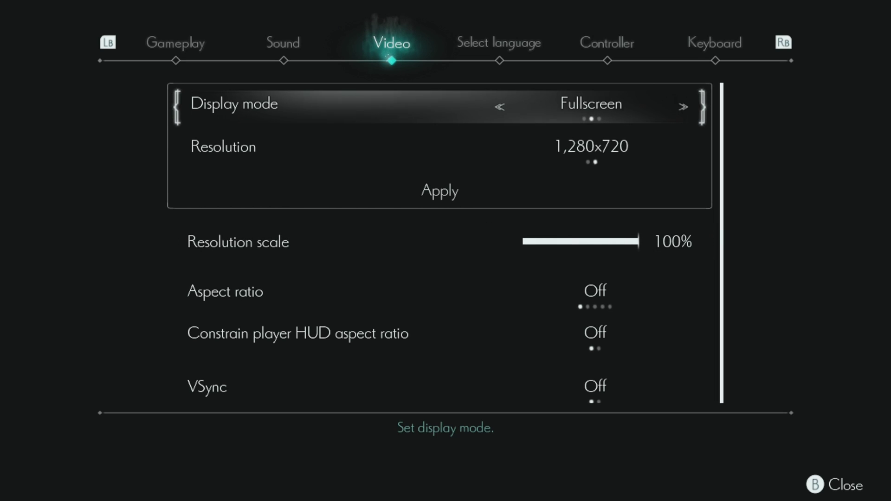
- Check the available fullscreen resolutions and look through the scale, aspect ratio and VSync options without applying changes
{"action": "key", "text": "Down"}
{"action": "key", "text": "Left"}
{"action": "key", "text": "Right"}
{"action": "key", "text": "Up"}
{"action": "key", "text": "Down"}
{"action": "key", "text": "Down"}
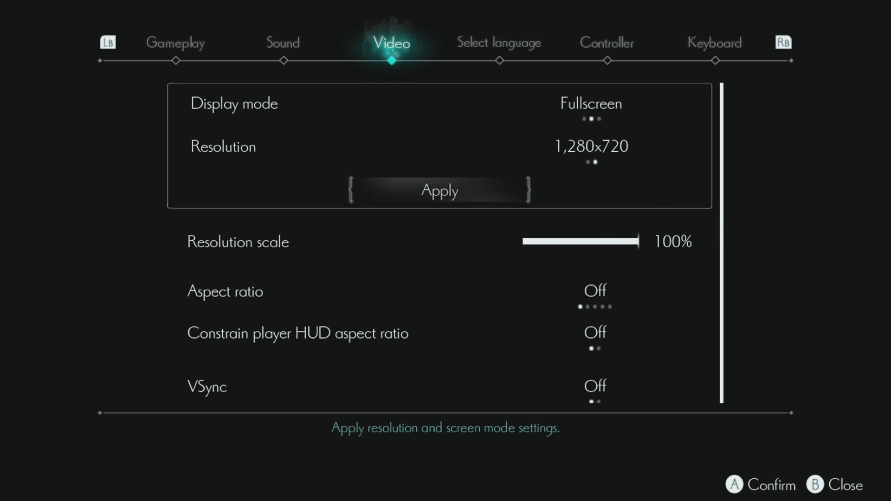
{"action": "key", "text": "Down"}
{"action": "key", "text": "Down"}
{"action": "key", "text": "Down"}
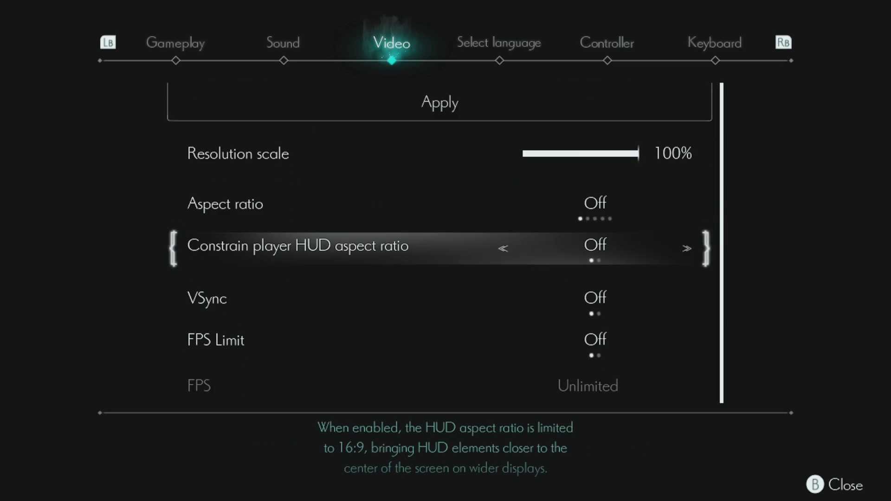
{"action": "key", "text": "Down"}
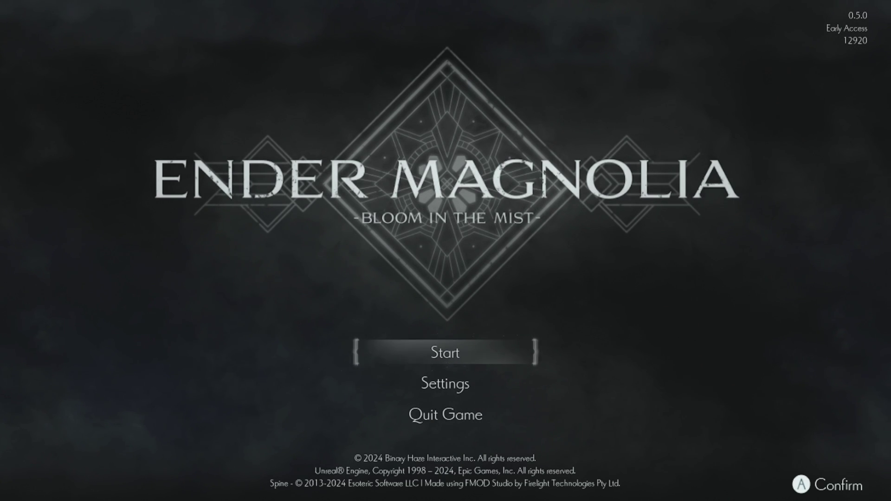
- Reopen the game's video settings and cycle the display mode through Windowed to Fullscreen
{"action": "key", "text": "Down"}
{"action": "key", "text": "Return"}
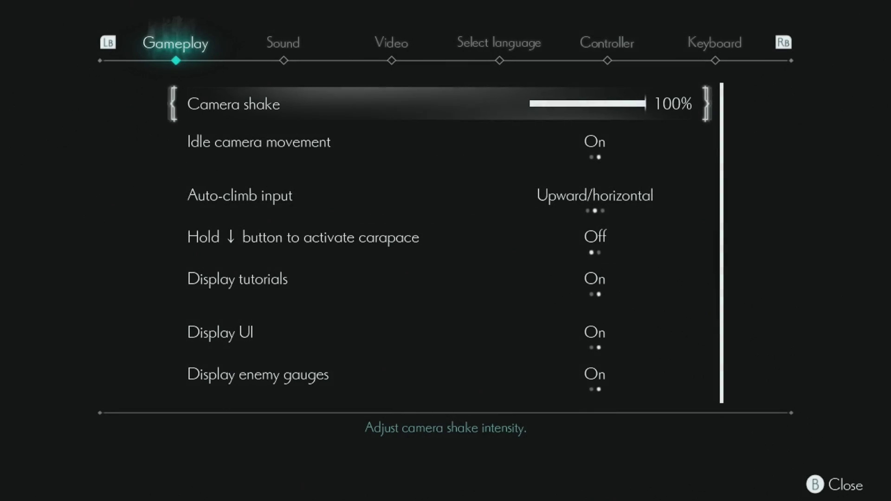
{"action": "key", "text": "e"}
{"action": "key", "text": "e"}
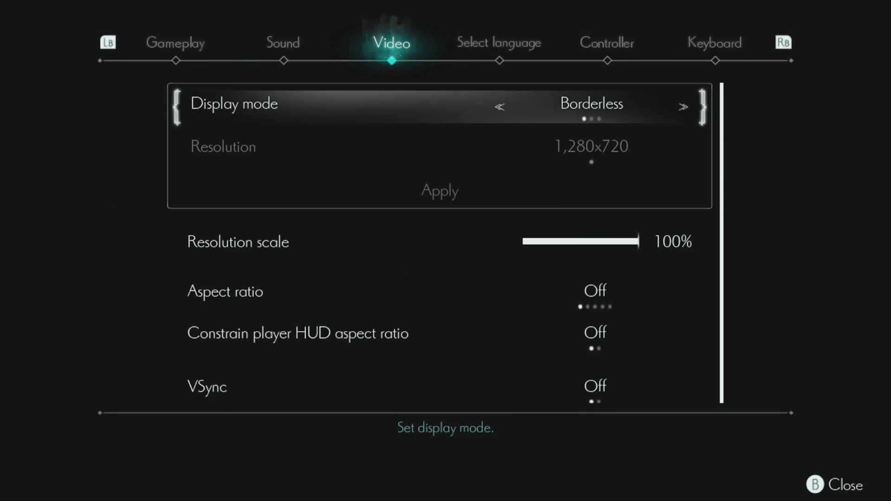
{"action": "key", "text": "Down"}
{"action": "key", "text": "Up"}
{"action": "key", "text": "Left"}
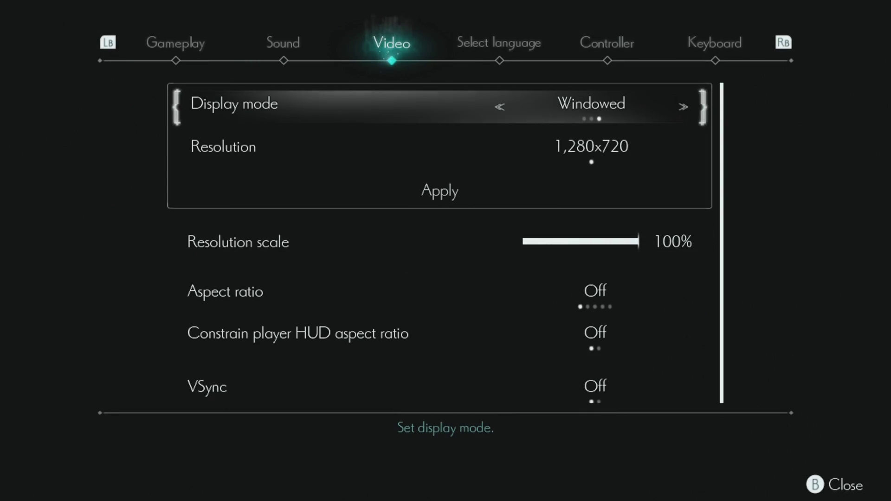
{"action": "key", "text": "Left"}
- Cycle the game's resolution back to 1,280x720 and review the options down to the HUD aspect ratio constraint
{"action": "key", "text": "Down"}
{"action": "key", "text": "Left"}
{"action": "key", "text": "Right"}
{"action": "key", "text": "Up"}
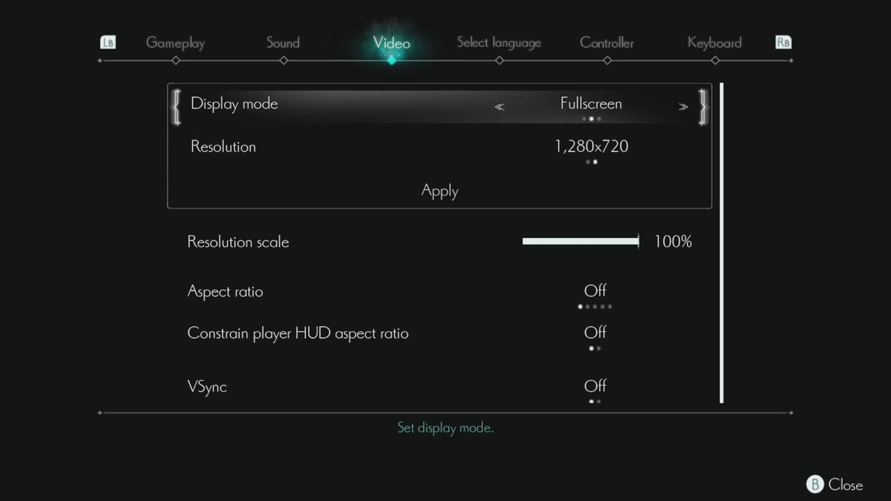
{"action": "key", "text": "Down"}
{"action": "key", "text": "Down"}
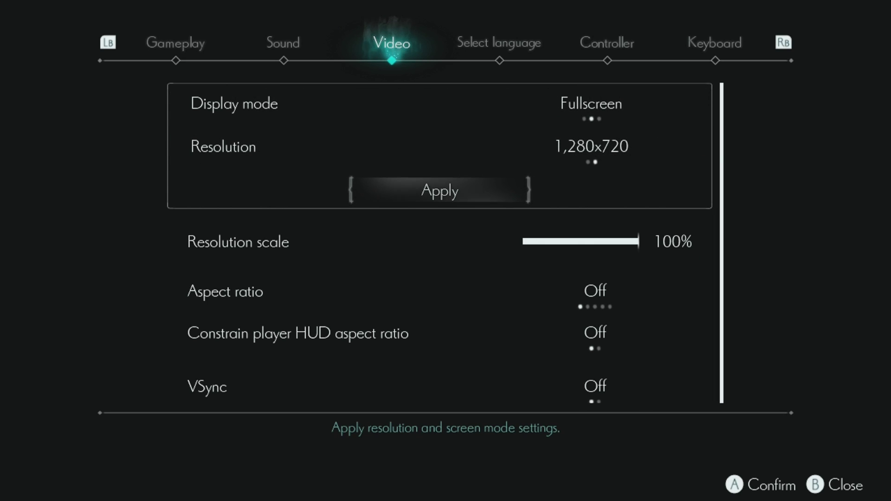
{"action": "key", "text": "Down"}
{"action": "key", "text": "Down"}
{"action": "key", "text": "Down"}
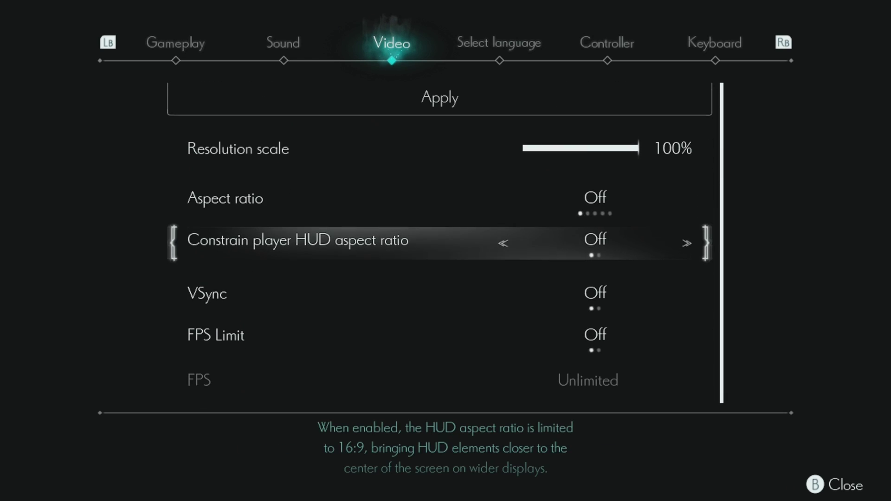
- Turn on the FPS Limit in the game's video settings
{"action": "key", "text": "Down"}
{"action": "key", "text": "Down"}
{"action": "key", "text": "Down"}
{"action": "key", "text": "Up"}
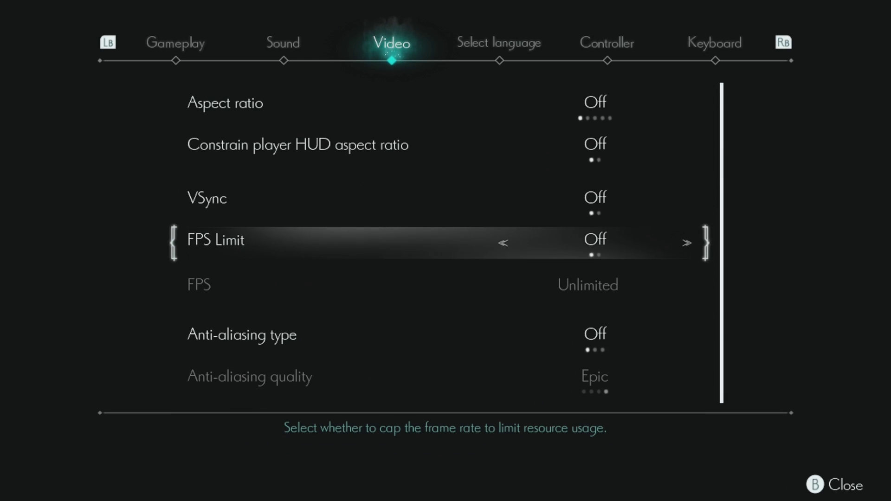
{"action": "key", "text": "Right"}
- Raise the game's frame rate cap past 78 FPS
{"action": "key", "text": "Down"}
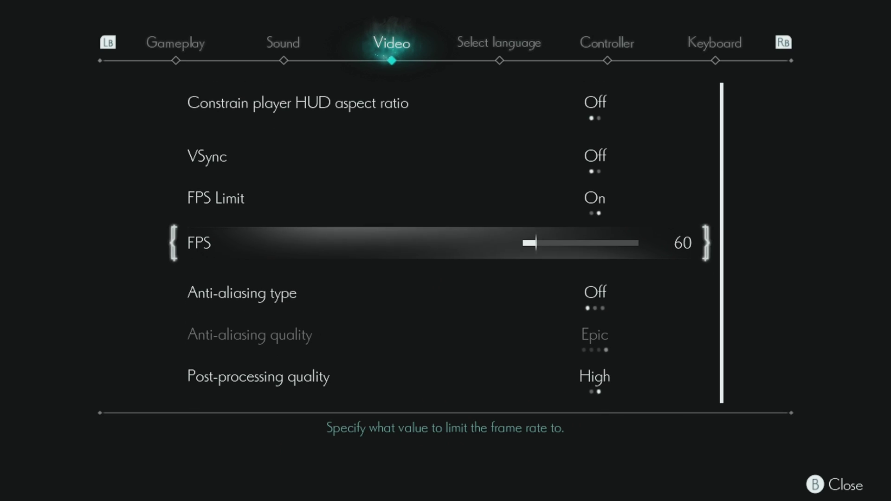
{"action": "key", "text": "Right"}
{"action": "key", "text": "Right"}
{"action": "key", "text": "Right"}
{"action": "key", "text": "Right"}
{"action": "key", "text": "Right"}
{"action": "key", "text": "Right"}
{"action": "key", "text": "Right"}
{"action": "key", "text": "Right"}
{"action": "key", "text": "Right"}
{"action": "key", "text": "Right"}
{"action": "key", "text": "Right"}
{"action": "key", "text": "Right"}
{"action": "key", "text": "Right"}
{"action": "key", "text": "Right"}
{"action": "key", "text": "Right"}
{"action": "key", "text": "Right"}
{"action": "key", "text": "Right"}
{"action": "key", "text": "Right"}
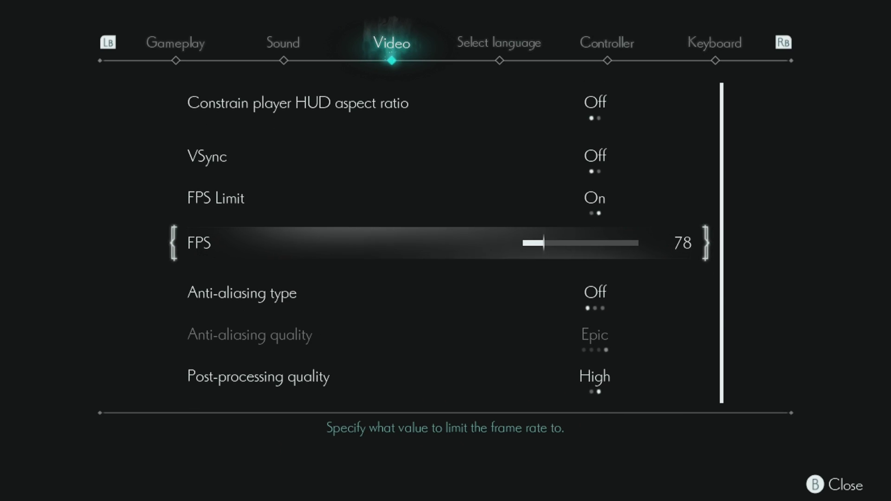
{"action": "key", "text": "Right"}
{"action": "key", "text": "Right"}
{"action": "key", "text": "Right"}
{"action": "key", "text": "Right"}
{"action": "key", "text": "Right"}
{"action": "key", "text": "Right"}
{"action": "key", "text": "Right"}
{"action": "key", "text": "Right"}
{"action": "key", "text": "Right"}
{"action": "key", "text": "Right"}
{"action": "key", "text": "Right"}
{"action": "key", "text": "Right"}
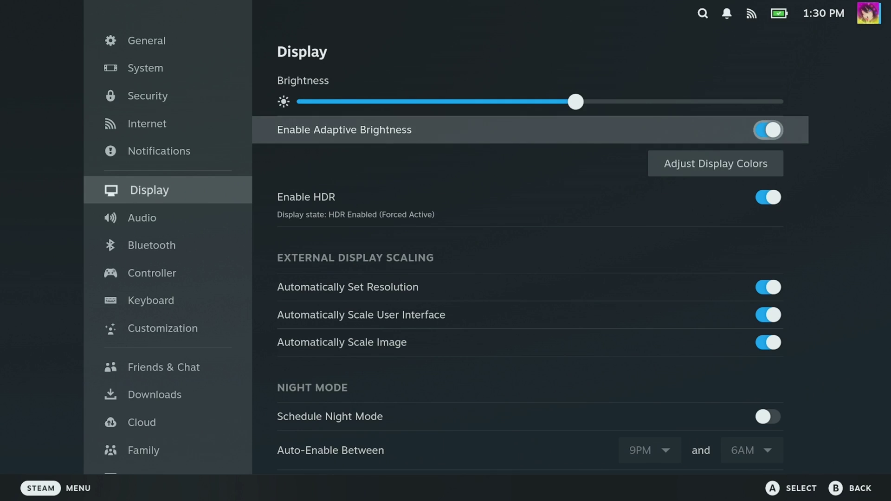
- In the Steam Display settings, turn off Automatically Set Resolution for the external display and leave the page
{"action": "key", "text": "Down"}
{"action": "key", "text": "Down"}
{"action": "key", "text": "Down"}
{"action": "key", "text": "Return"}
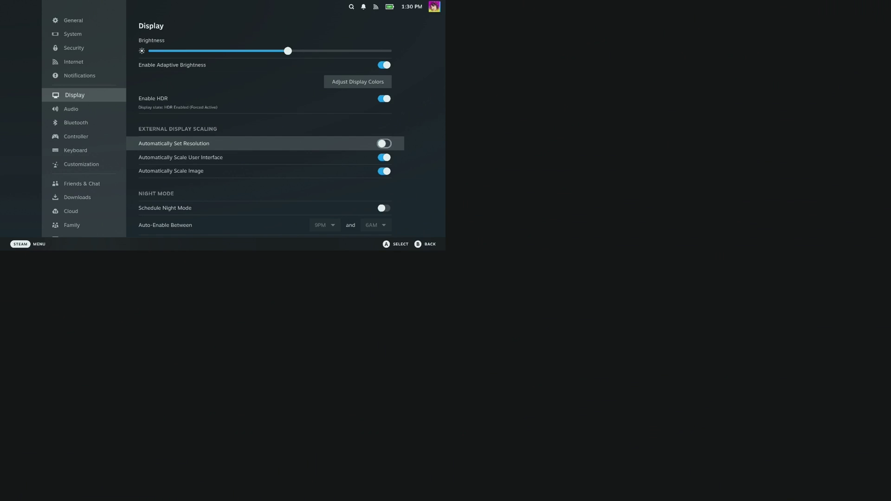
{"action": "key", "text": "Left"}
{"action": "key", "text": "Escape"}
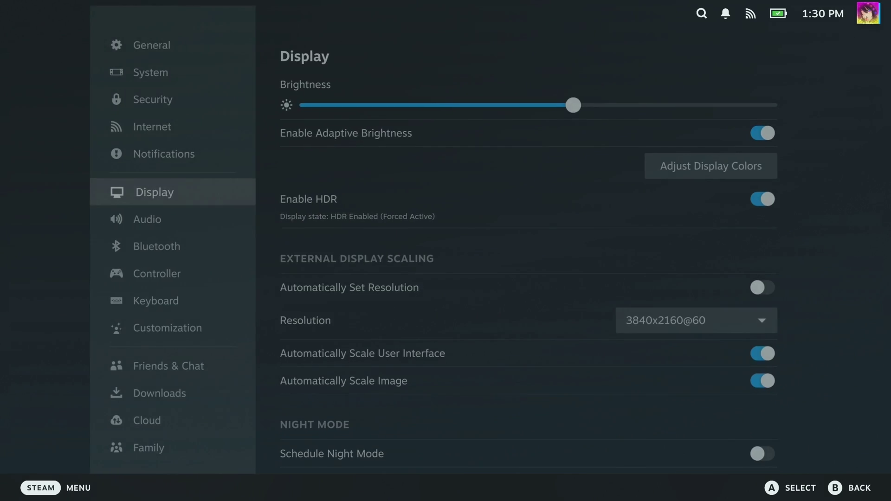
- Return to the ENDER MAGNOLIA: Bloom in the Mist library page and open the game's properties
{"action": "key", "text": "Escape"}
{"action": "key", "text": "Right"}
{"action": "key", "text": "Right"}
{"action": "key", "text": "Return"}
{"action": "key", "text": "Down"}
{"action": "key", "text": "Down"}
{"action": "key", "text": "Down"}
{"action": "key", "text": "Down"}
{"action": "key", "text": "Down"}
{"action": "key", "text": "Down"}
{"action": "key", "text": "Down"}
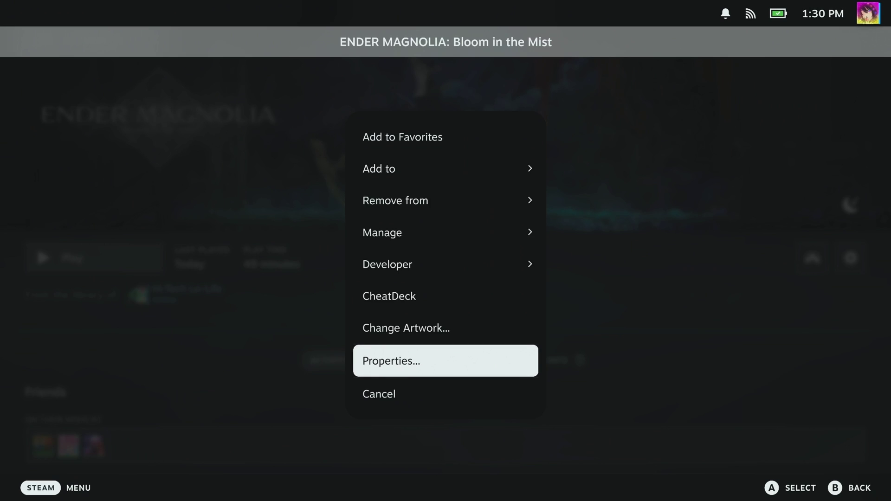
{"action": "key", "text": "Return"}
- Look at the Compatibility page and the available Game Resolution choices in the game's properties
{"action": "key", "text": "Down"}
{"action": "key", "text": "Right"}
{"action": "key", "text": "Left"}
{"action": "key", "text": "Up"}
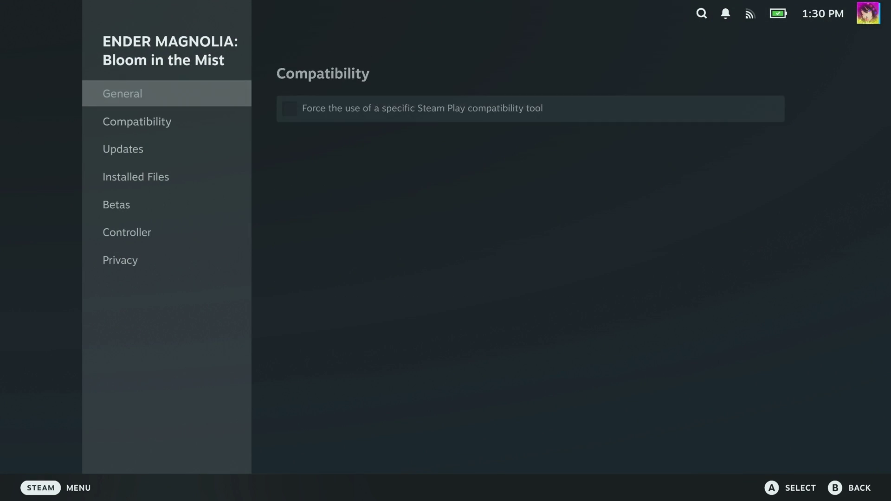
{"action": "key", "text": "Right"}
{"action": "key", "text": "Down"}
{"action": "key", "text": "Return"}
{"action": "key", "text": "Up"}
{"action": "key", "text": "Return"}
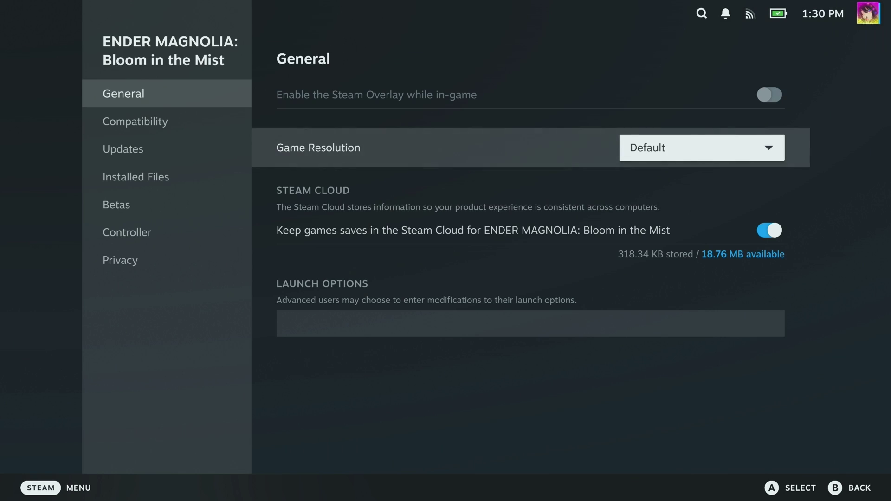
{"action": "key", "text": "Return"}
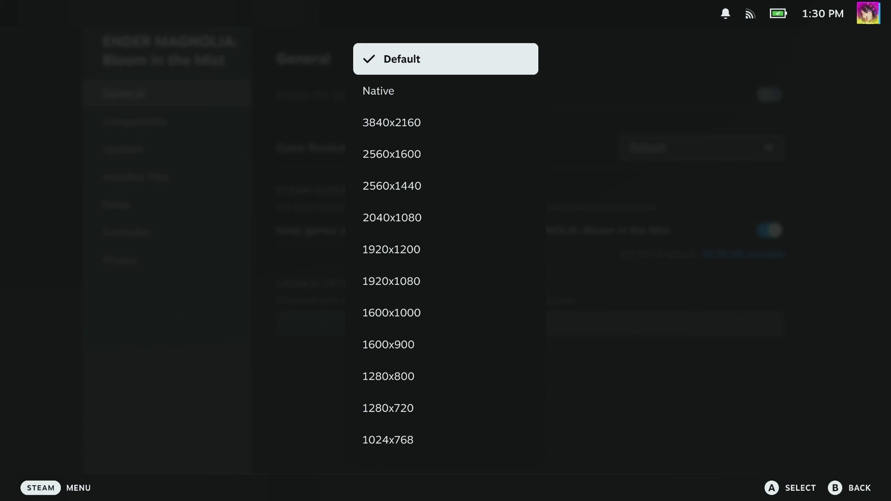
{"action": "key", "text": "Escape"}
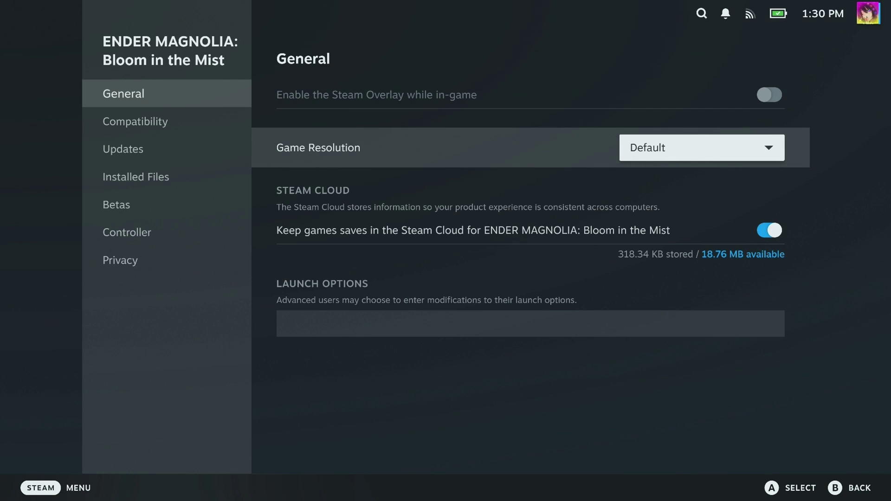
- Set the Game Resolution to Native in the game's General properties and launch the game
{"action": "key", "text": "Return"}
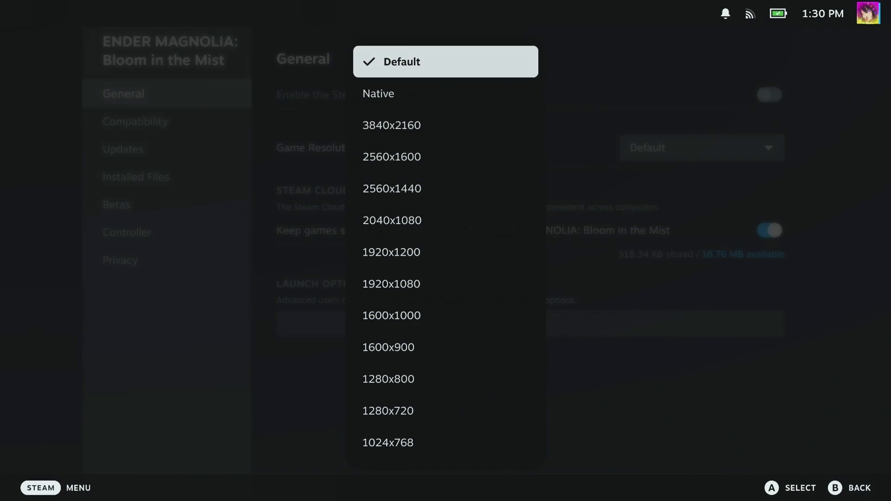
{"action": "key", "text": "Down"}
{"action": "key", "text": "Return"}
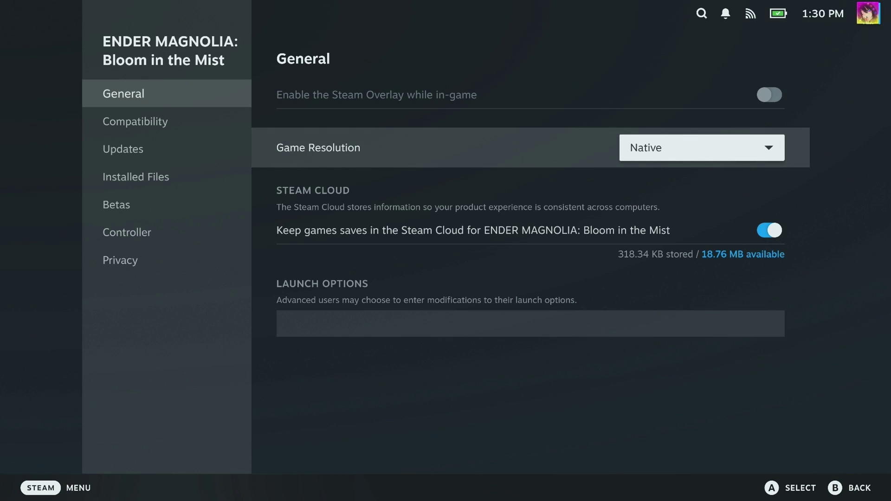
{"action": "key", "text": "Left"}
{"action": "key", "text": "Escape"}
{"action": "key", "text": "Return"}
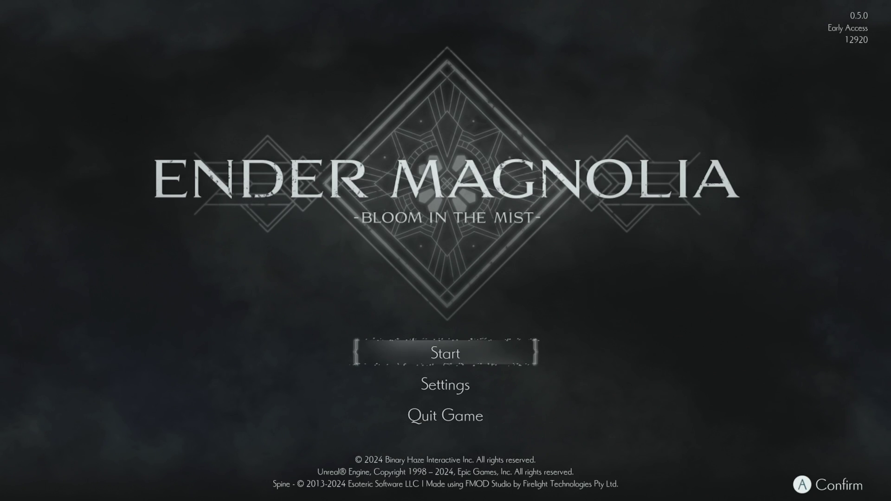
- Set the resolution to 3,840x2,160 in the game's video settings, apply it and return to the title screen
{"action": "key", "text": "Down"}
{"action": "key", "text": "Return"}
{"action": "key", "text": "e"}
{"action": "key", "text": "e"}
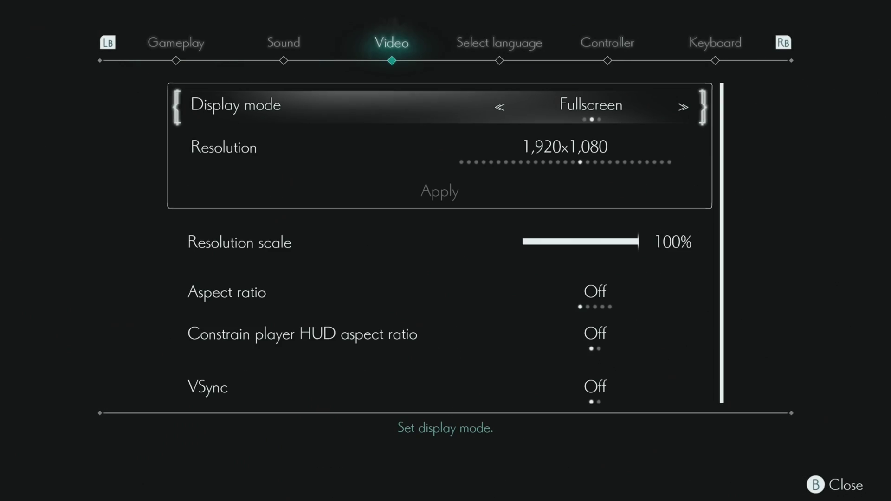
{"action": "key", "text": "Down"}
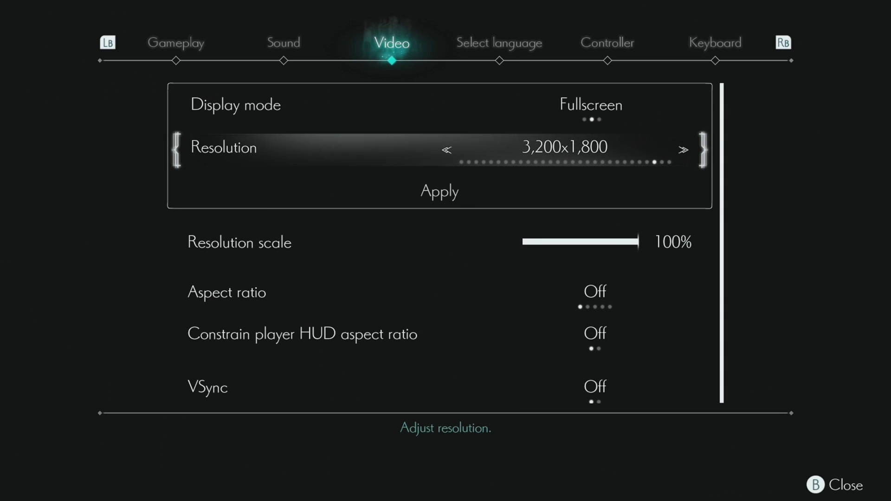
{"action": "key", "text": "Down"}
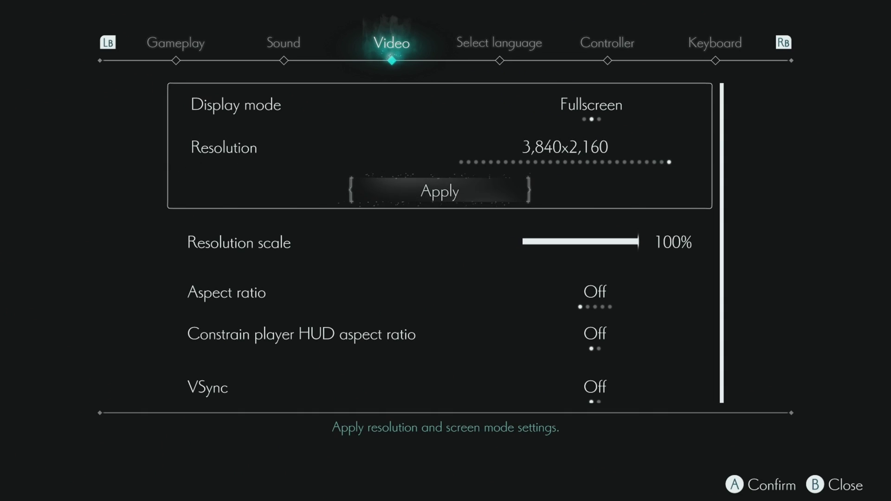
{"action": "key", "text": "Escape"}
- Start the game and resume the save in slot 1
{"action": "key", "text": "Up"}
{"action": "key", "text": "Return"}
{"action": "key", "text": "Return"}
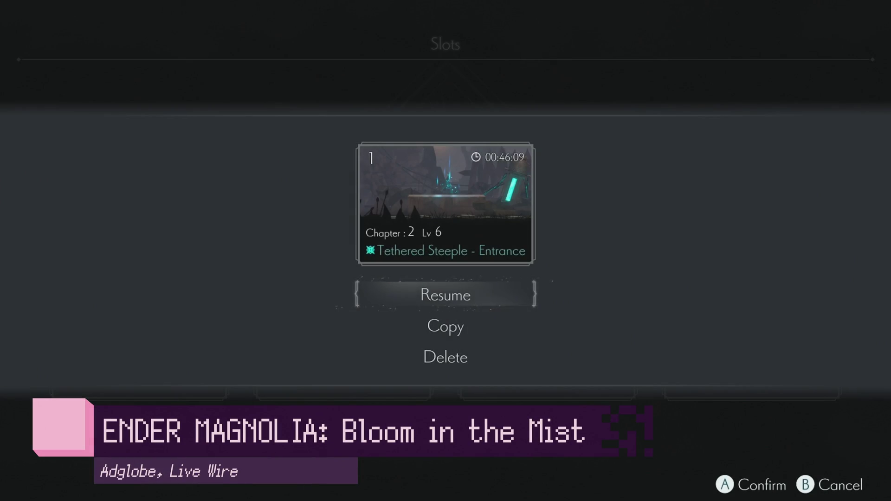
{"action": "key", "text": "Return"}
- Set the Performance Overlay Level to 4 and move the character around to check the frame rate
{"action": "key", "text": "ctrl+2"}
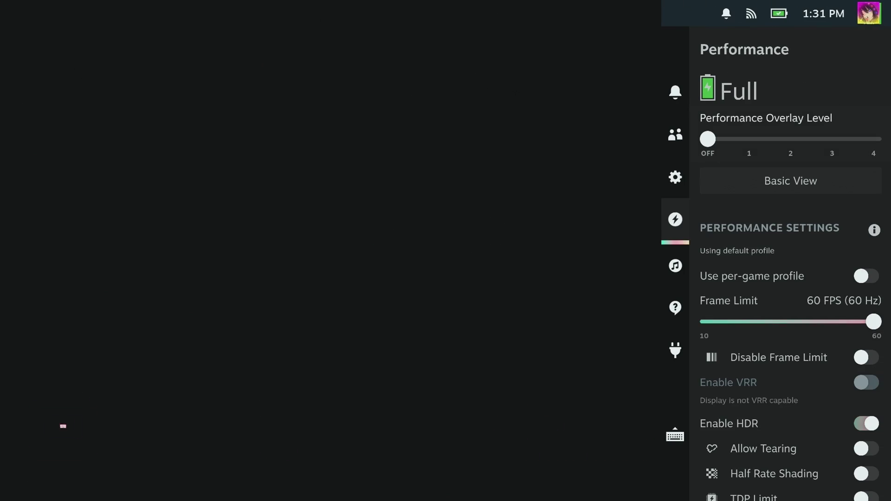
{"action": "key", "text": "Right"}
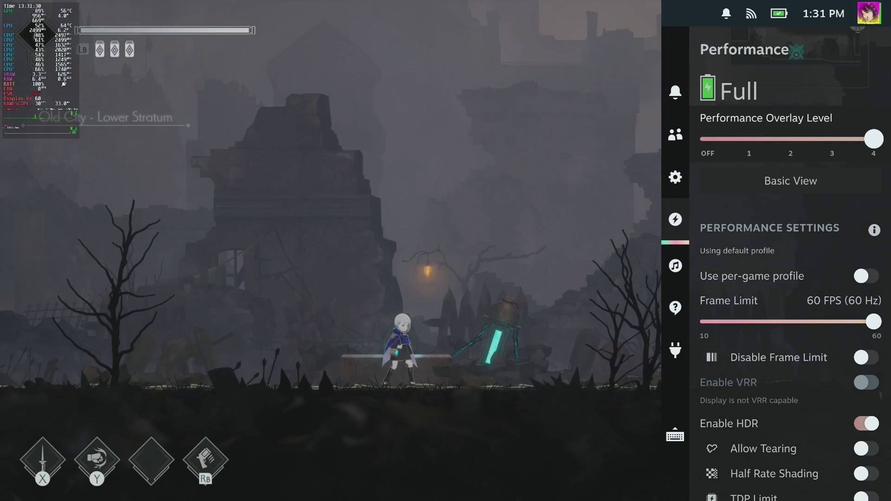
{"action": "key", "text": "ctrl+2"}
{"action": "key", "text": "Right"}
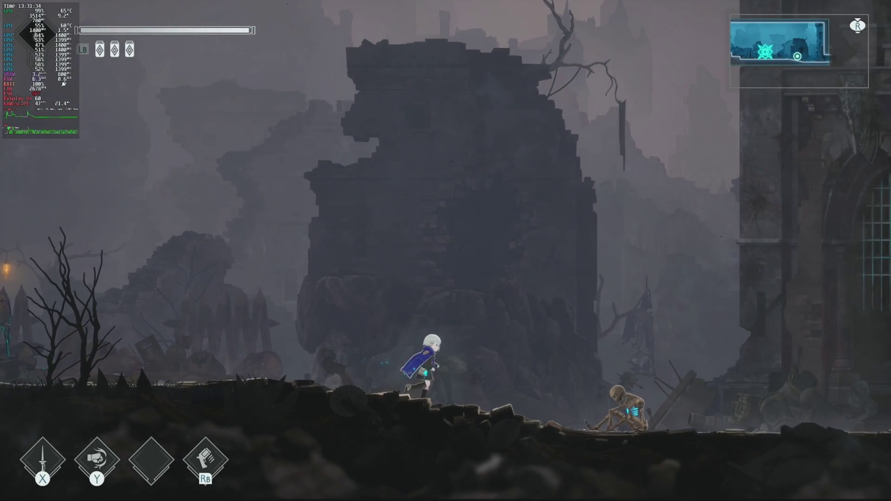
{"action": "key", "text": "Left"}
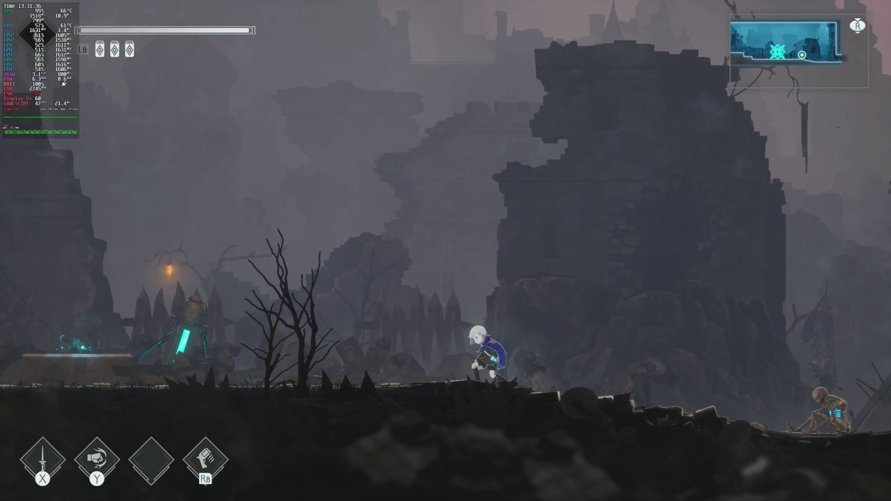
- Set the resolution to 2,560x1,440 in the game's video settings, apply it and resume play
{"action": "key", "text": "Escape"}
{"action": "key", "text": "Down"}
{"action": "key", "text": "Return"}
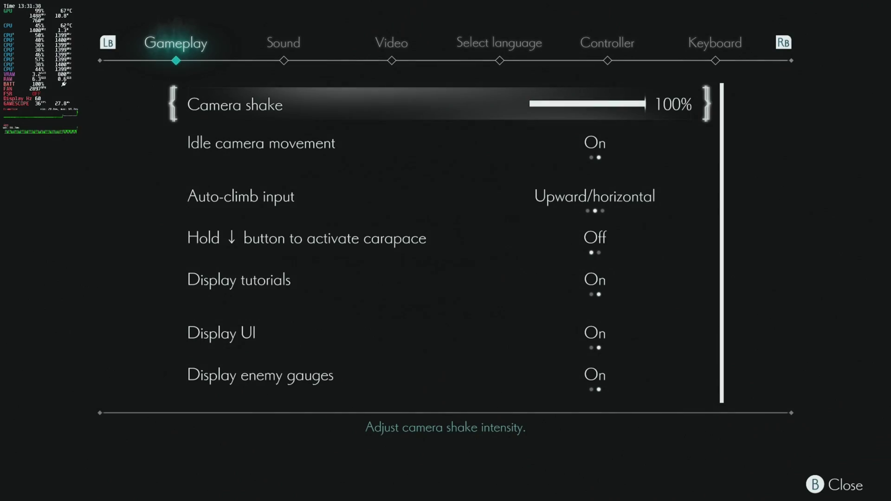
{"action": "key", "text": "e"}
{"action": "key", "text": "e"}
{"action": "key", "text": "Down"}
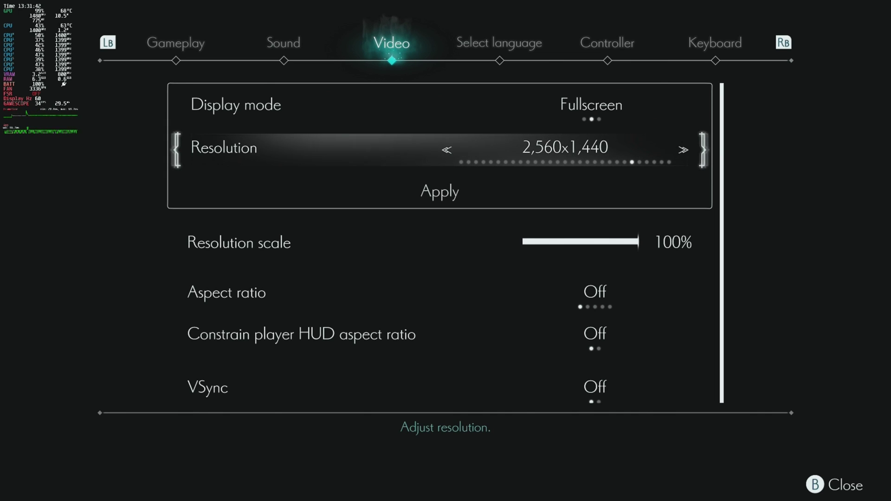
{"action": "key", "text": "Down"}
{"action": "key", "text": "Escape"}
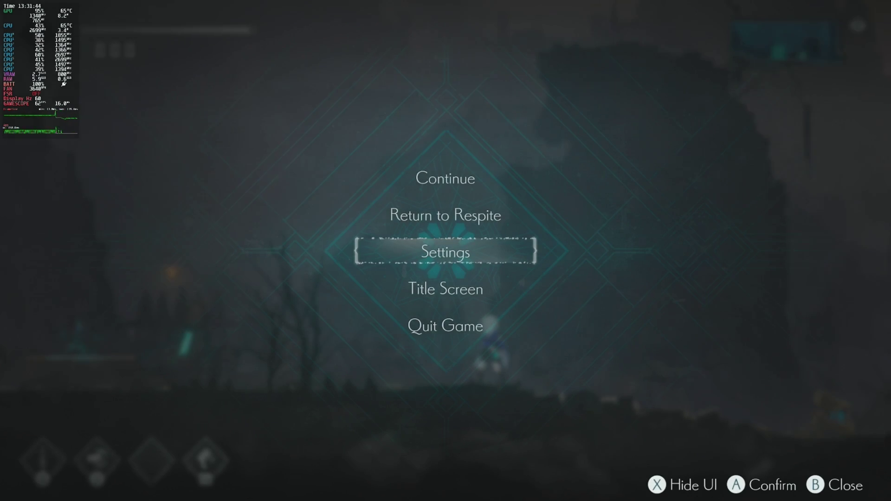
{"action": "key", "text": "Escape"}
{"action": "key", "text": "d"}
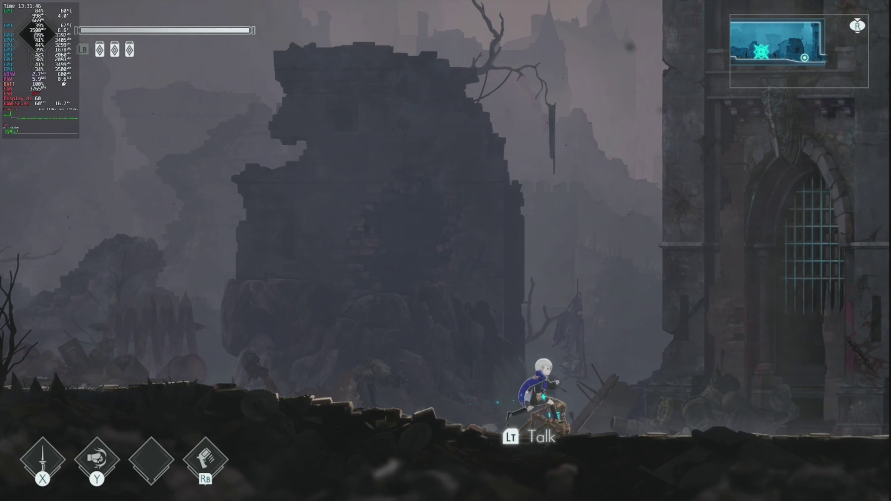
{"action": "key", "text": "w"}
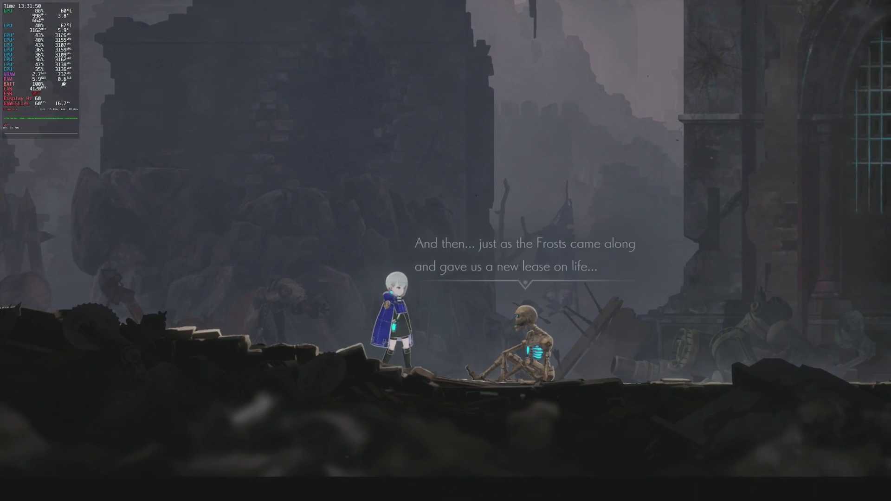
{"action": "key", "text": "w"}
{"action": "key", "text": "a"}
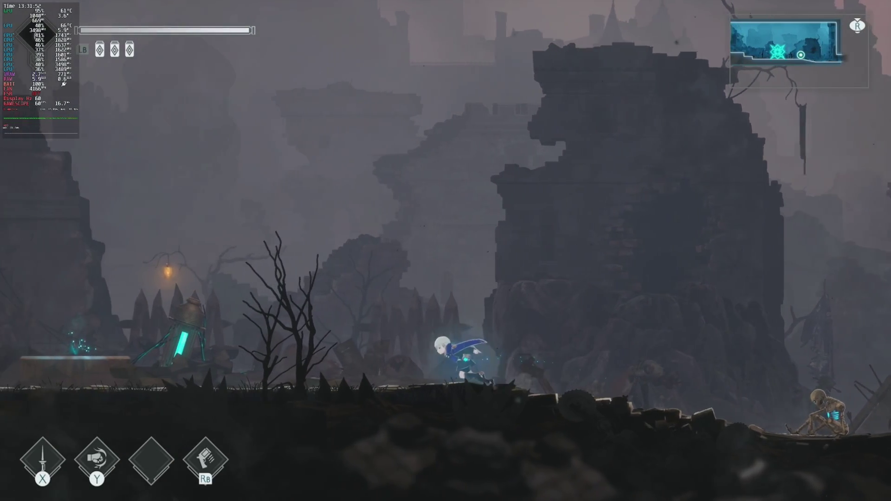
{"action": "key", "text": "a"}
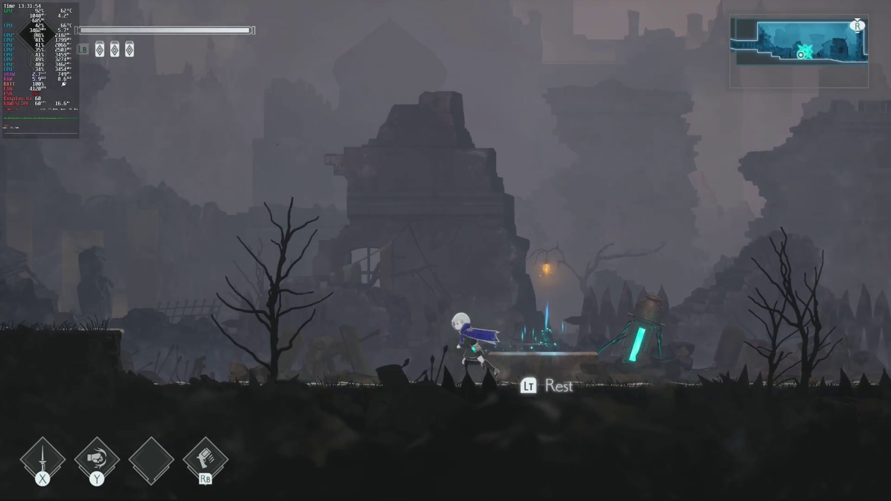
{"action": "key", "text": "a"}
{"action": "key", "text": "space"}
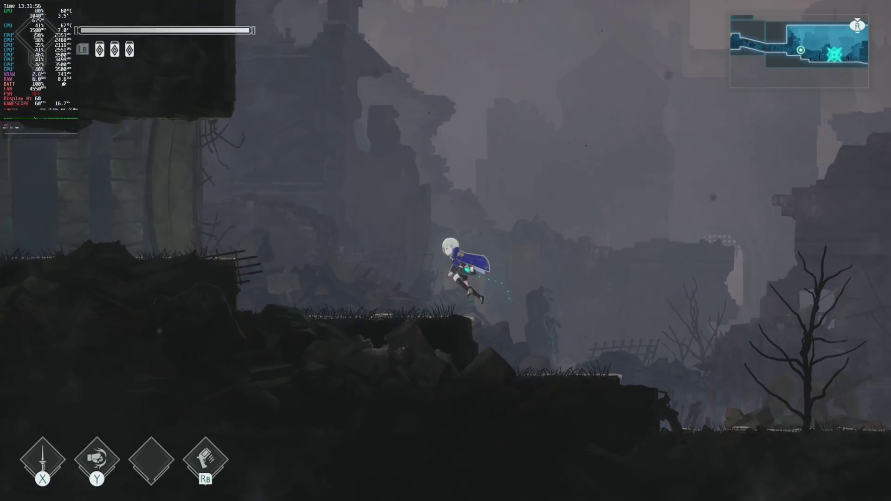
{"action": "key", "text": "a"}
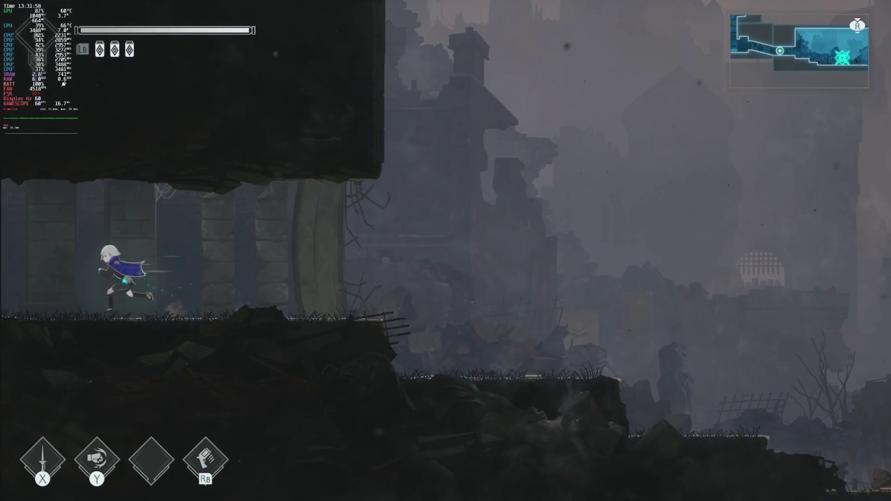
{"action": "key", "text": "a"}
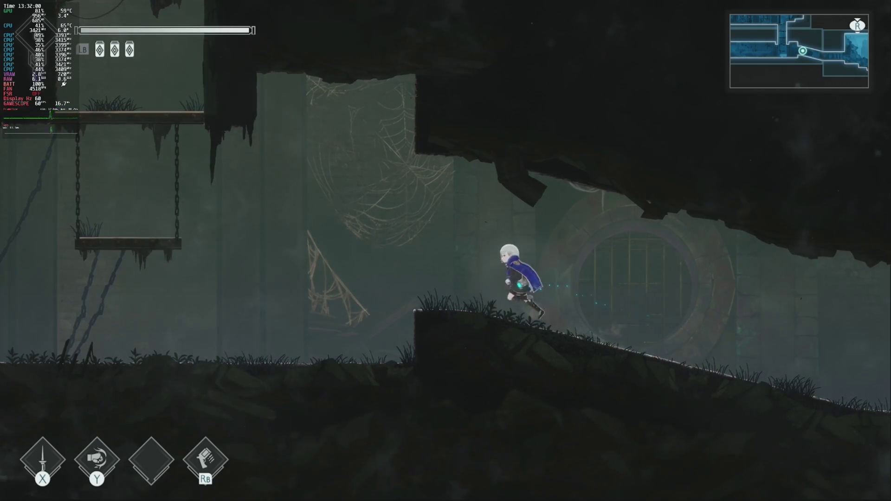
{"action": "key", "text": "a"}
{"action": "key", "text": "space"}
{"action": "key", "text": "space"}
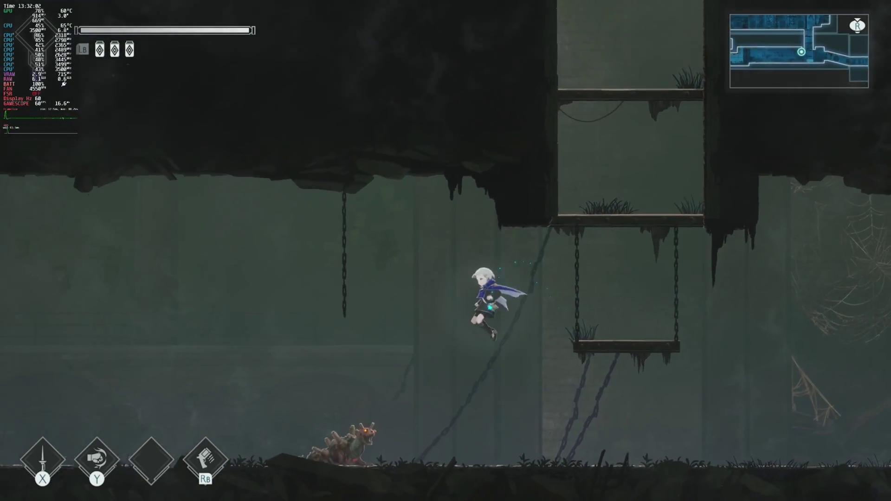
{"action": "key", "text": "j"}
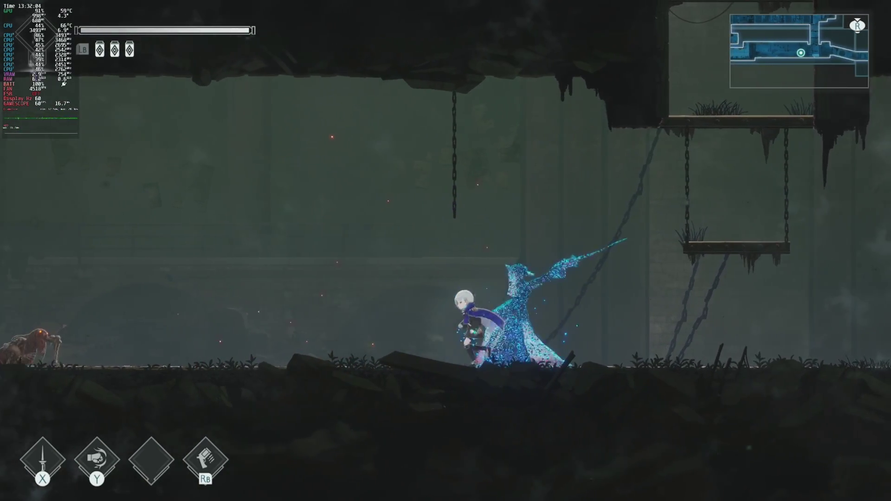
{"action": "key", "text": "a"}
{"action": "key", "text": "j"}
{"action": "key", "text": "space"}
{"action": "key", "text": "j"}
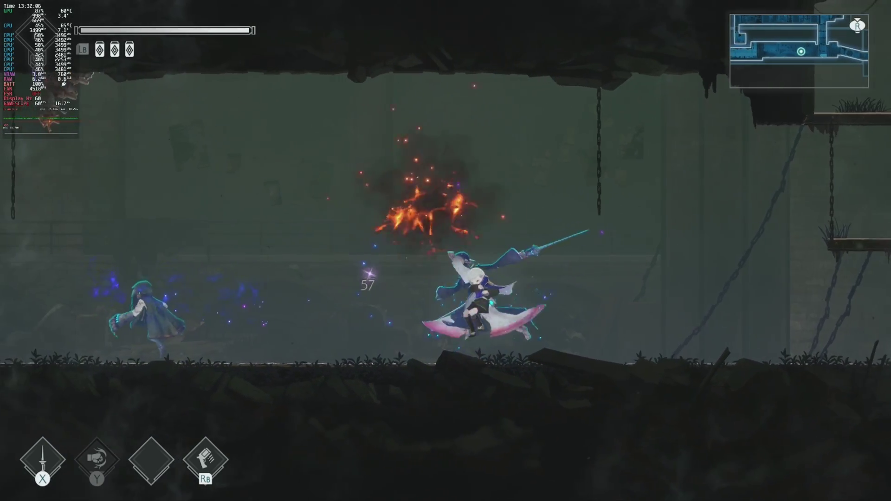
{"action": "key", "text": "d"}
{"action": "key", "text": "space"}
{"action": "key", "text": "d"}
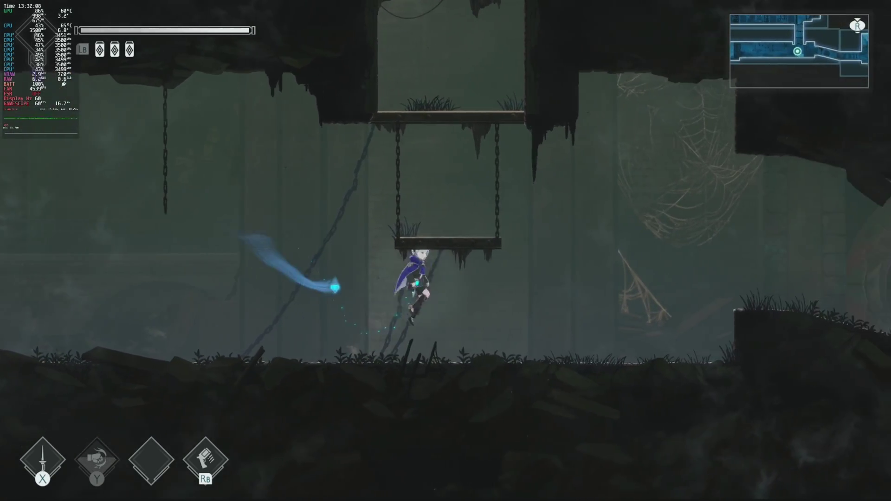
{"action": "key", "text": "space"}
{"action": "key", "text": "space"}
{"action": "key", "text": "space"}
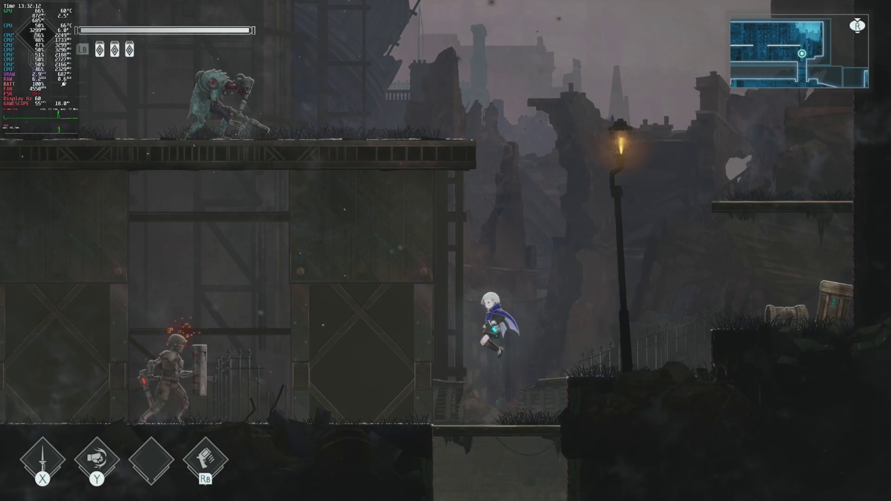
{"action": "key", "text": "d"}
{"action": "key", "text": "a"}
{"action": "key", "text": "j"}
{"action": "key", "text": "space"}
{"action": "key", "text": "j"}
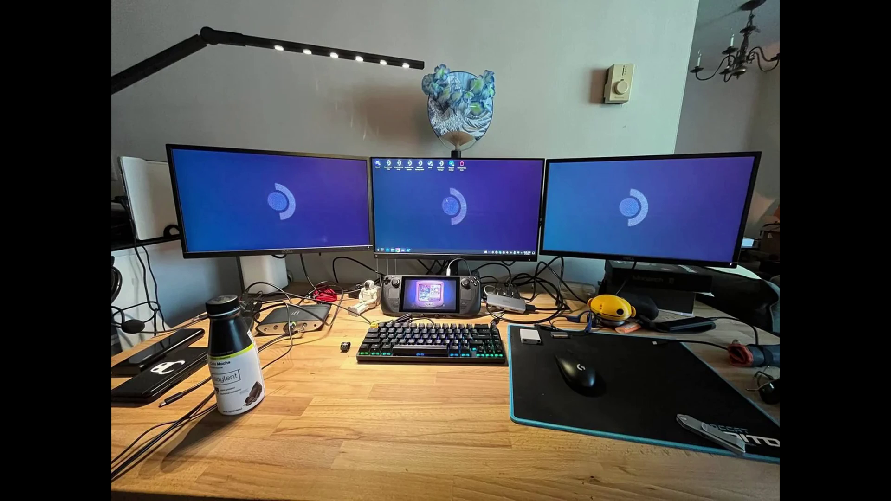